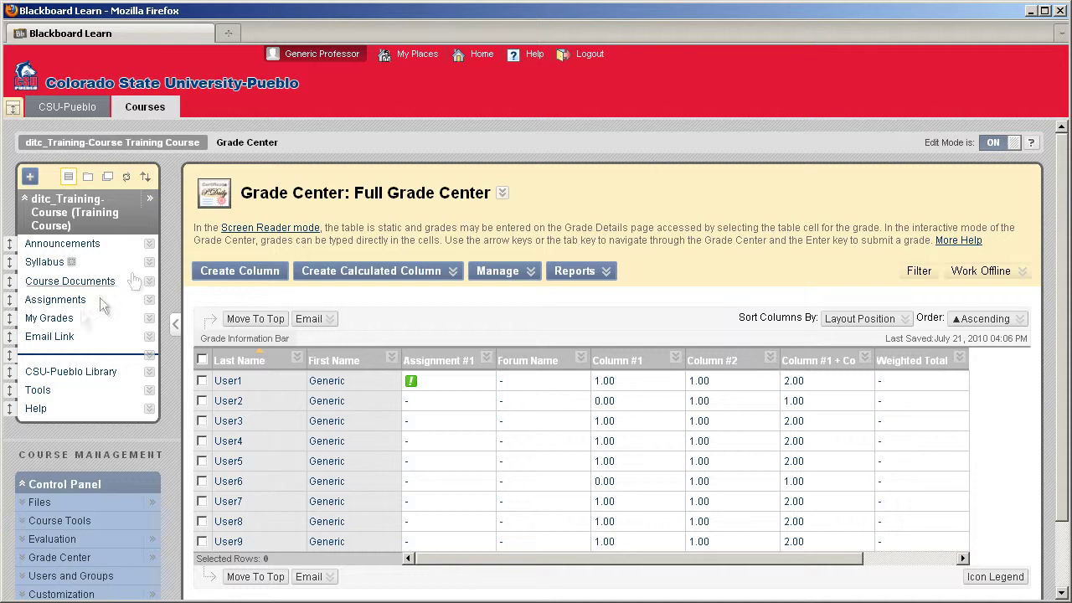
# - Scroll the course menu and open the Full Grade Center under Control Panel's Grade Center
pyautogui.scroll(-2, 129, 528)
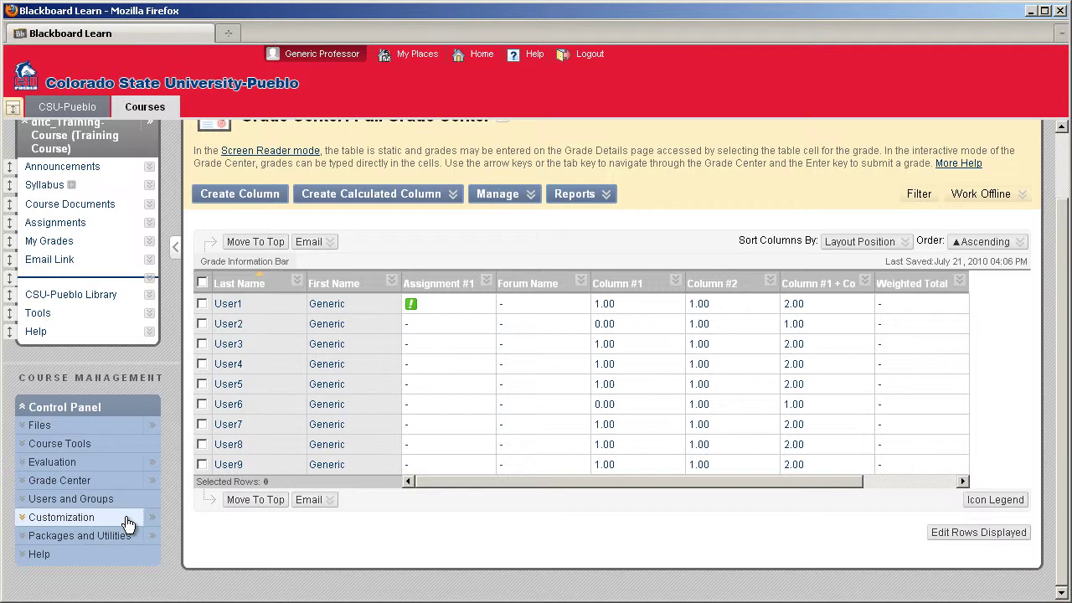
pyautogui.click(94, 488)
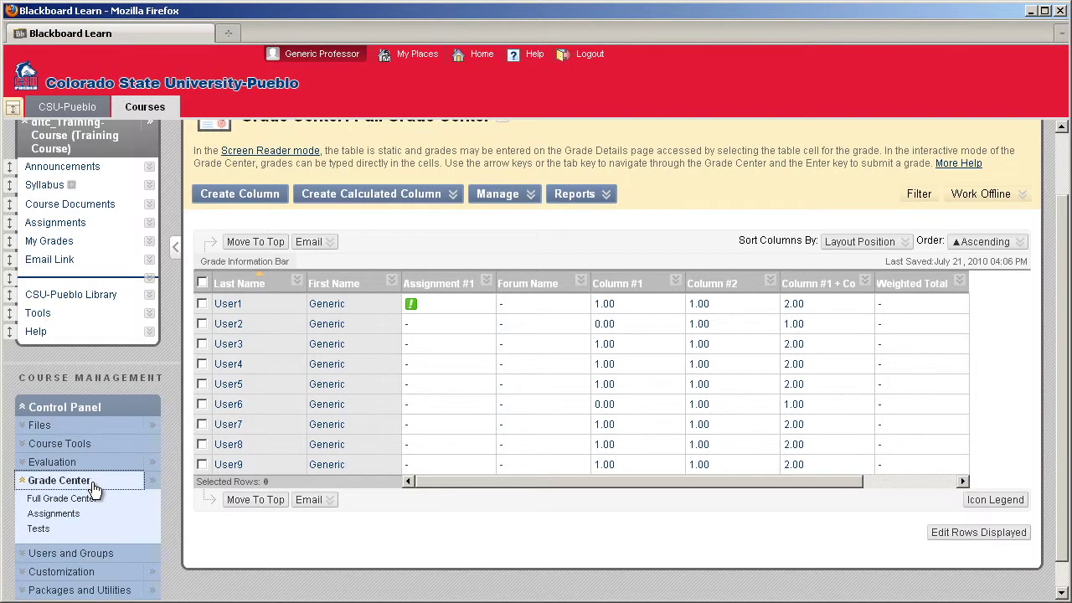
# - In Full Grade Center, open View Grade Details for the first student's Assignment #1 cell
pyautogui.click(93, 496)
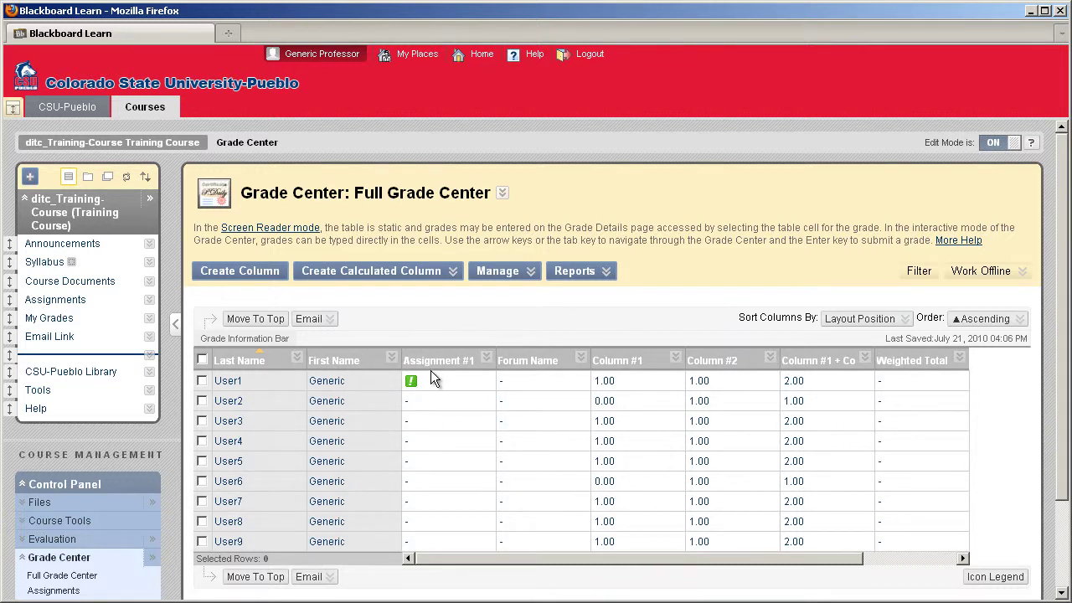
pyautogui.moveTo(434, 381)
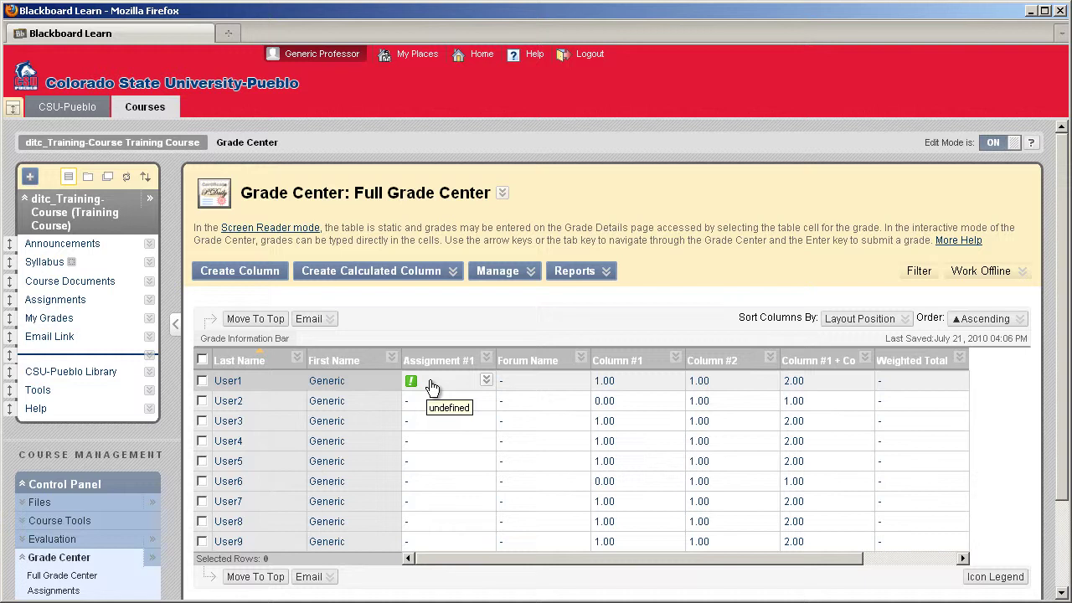
pyautogui.click(431, 386)
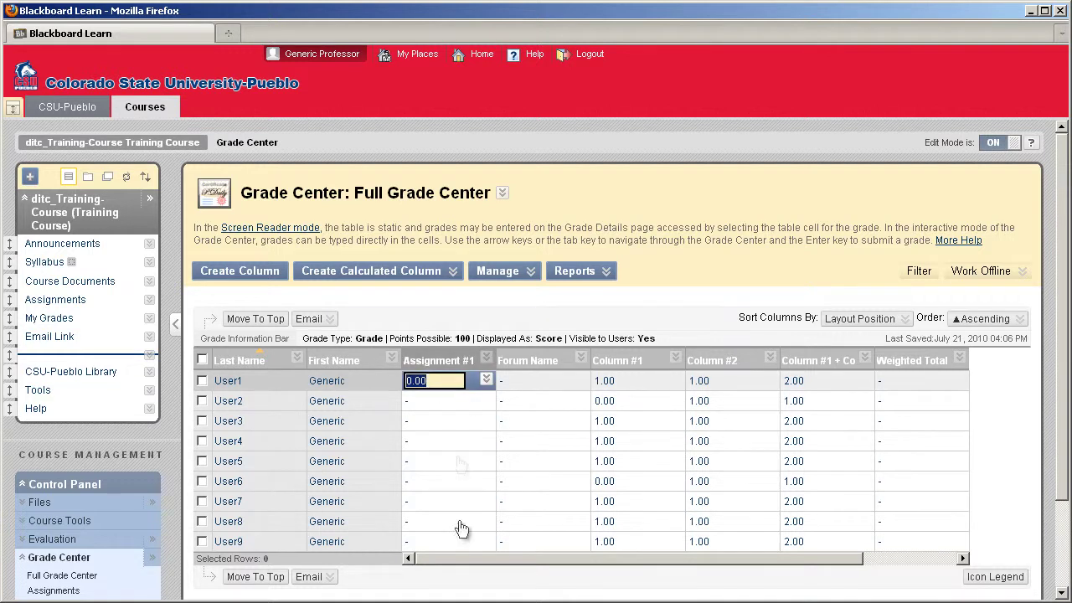
pyautogui.click(475, 378)
pyautogui.click(486, 381)
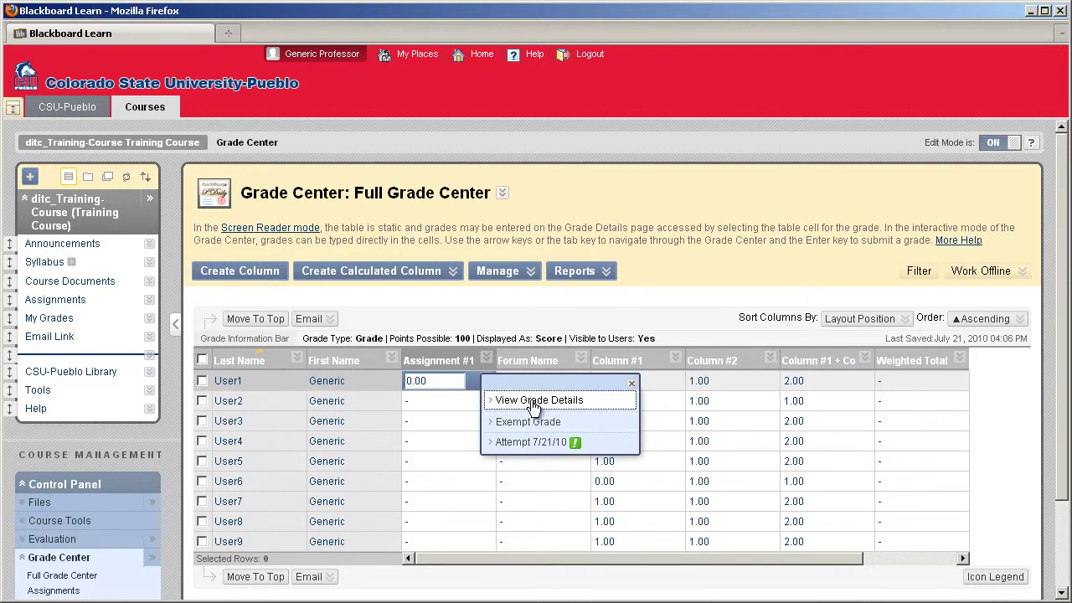
pyautogui.click(534, 404)
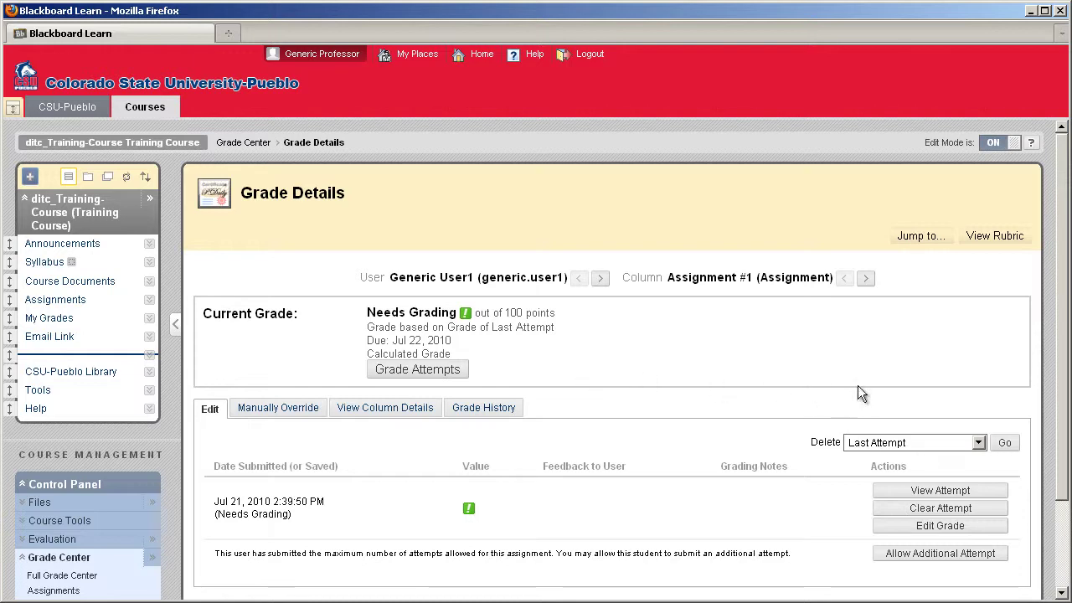
pyautogui.moveTo(1064, 287); pyautogui.dragTo(1062, 323)
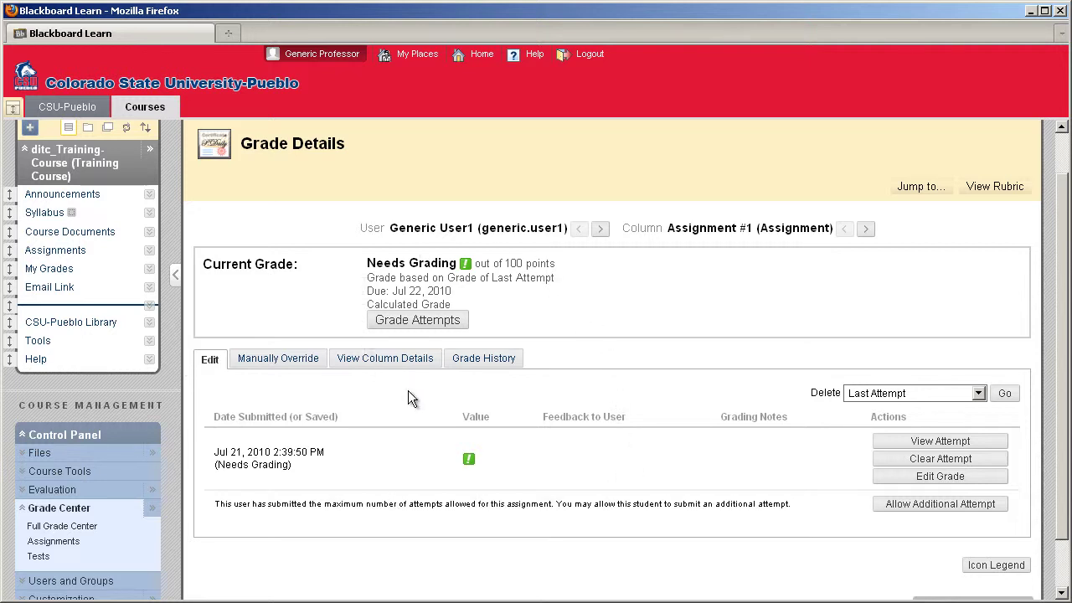
pyautogui.moveTo(367, 263); pyautogui.dragTo(457, 263)
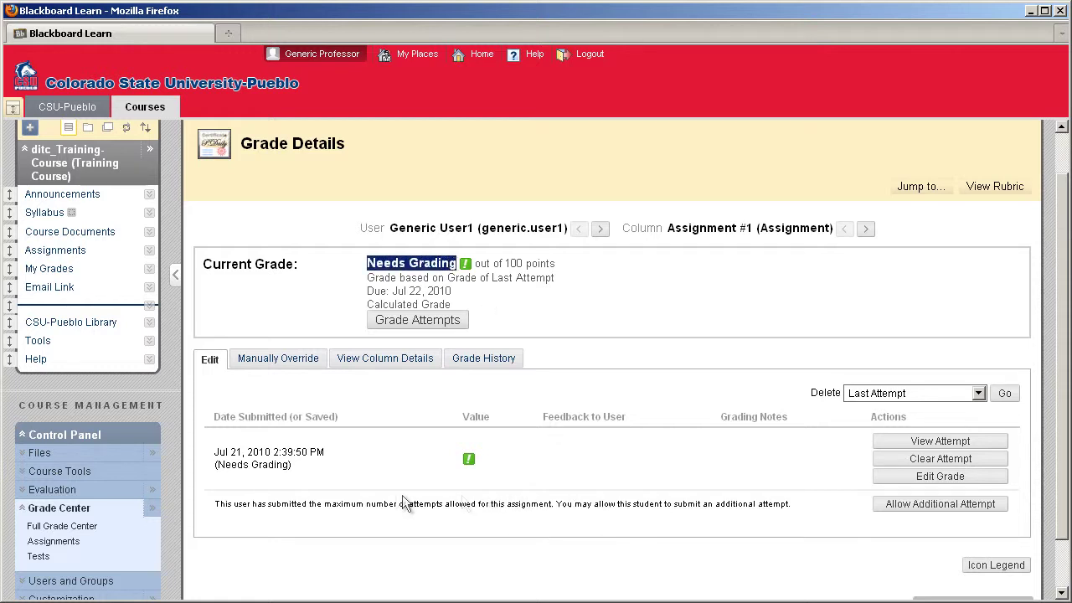
pyautogui.moveTo(215, 452); pyautogui.dragTo(344, 461)
pyautogui.click(344, 461)
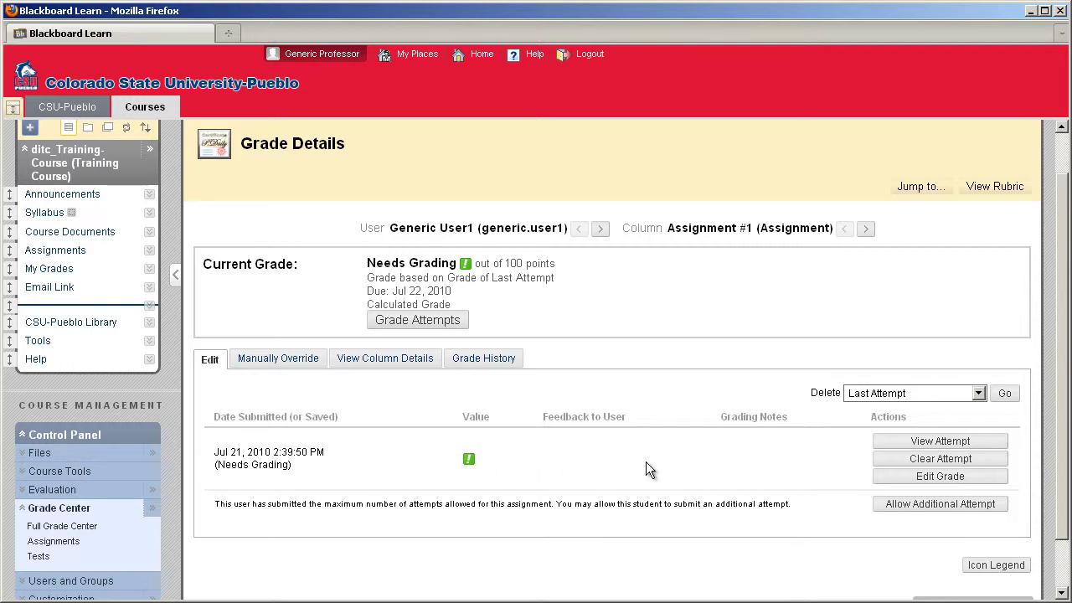
# - Open the attempt with vct.exe and 'Here it is!' and scroll to Grade Current Attempt
pyautogui.click(910, 442)
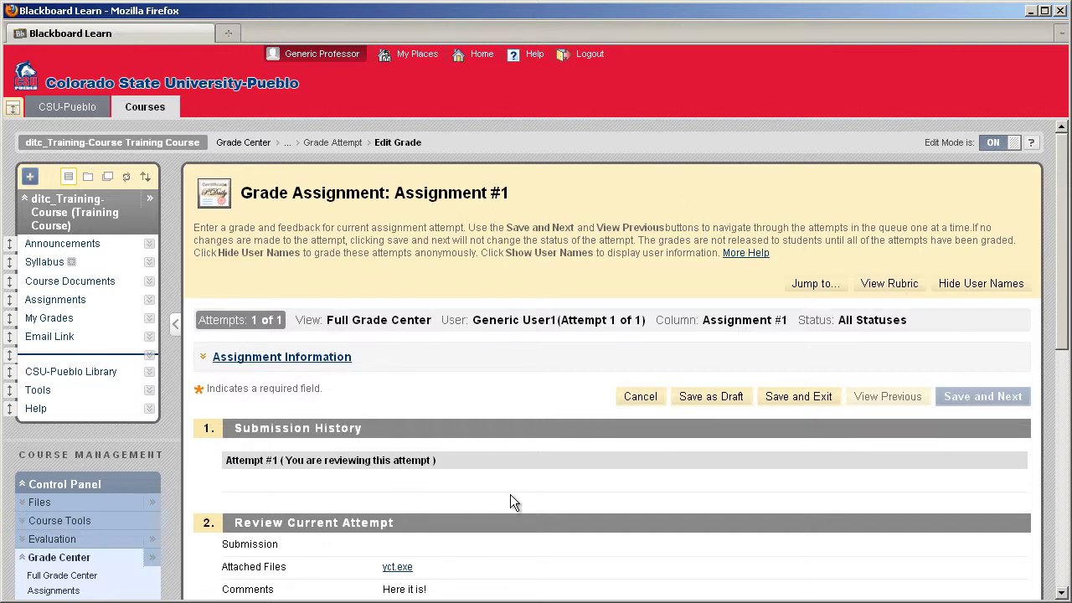
pyautogui.scroll(-2, 510, 494)
pyautogui.scroll(-2, 510, 494)
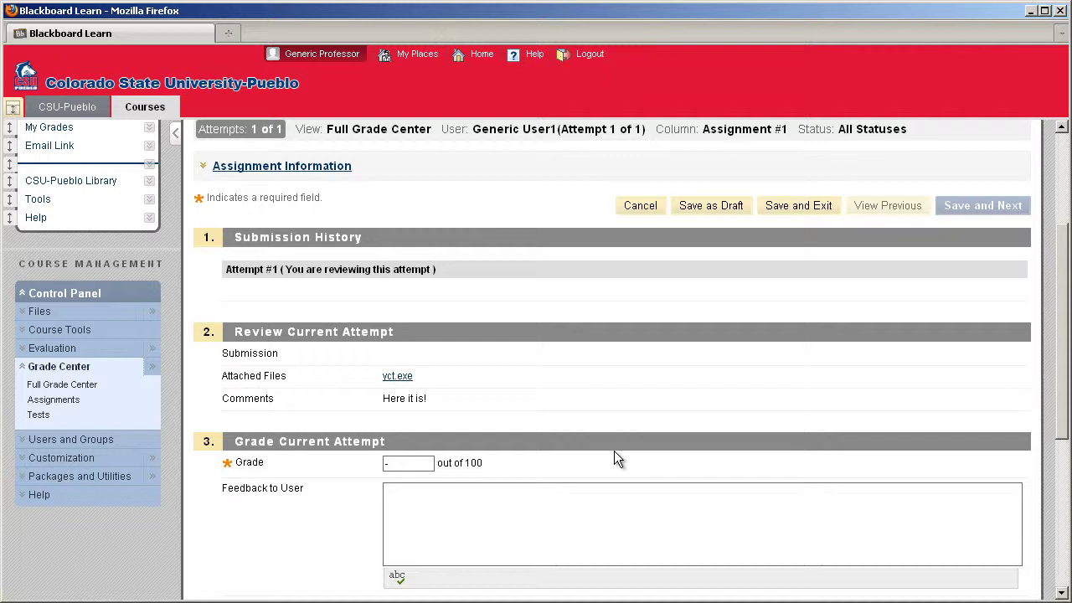
# - Enter a grade of 85 and the feedback 'Needs work.' for the attempt
pyautogui.scroll(-2, 613, 452)
pyautogui.click(398, 371)
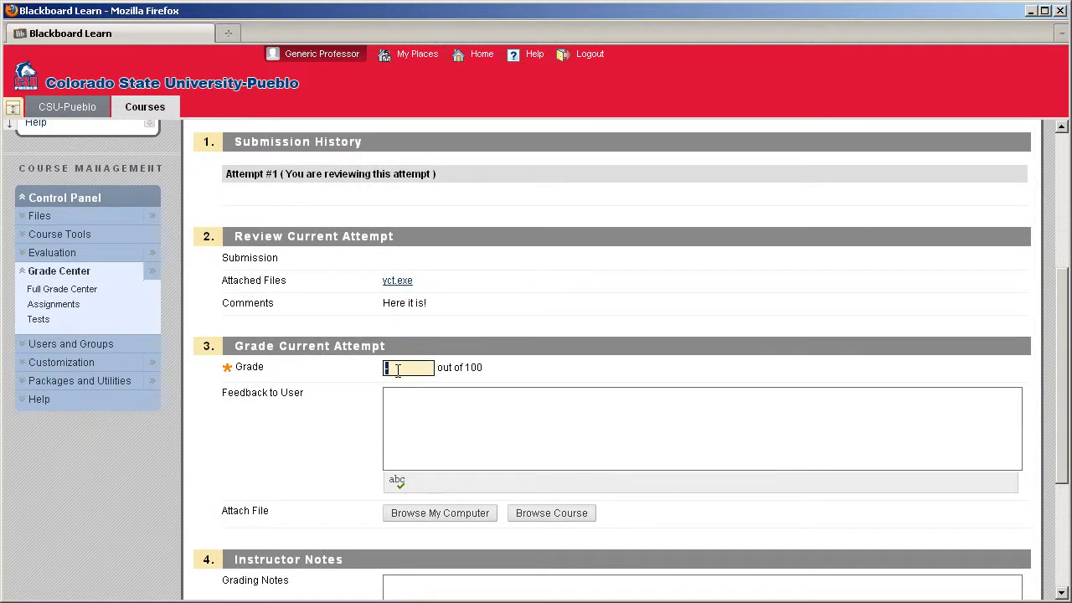
pyautogui.write('85')
pyautogui.click(421, 412)
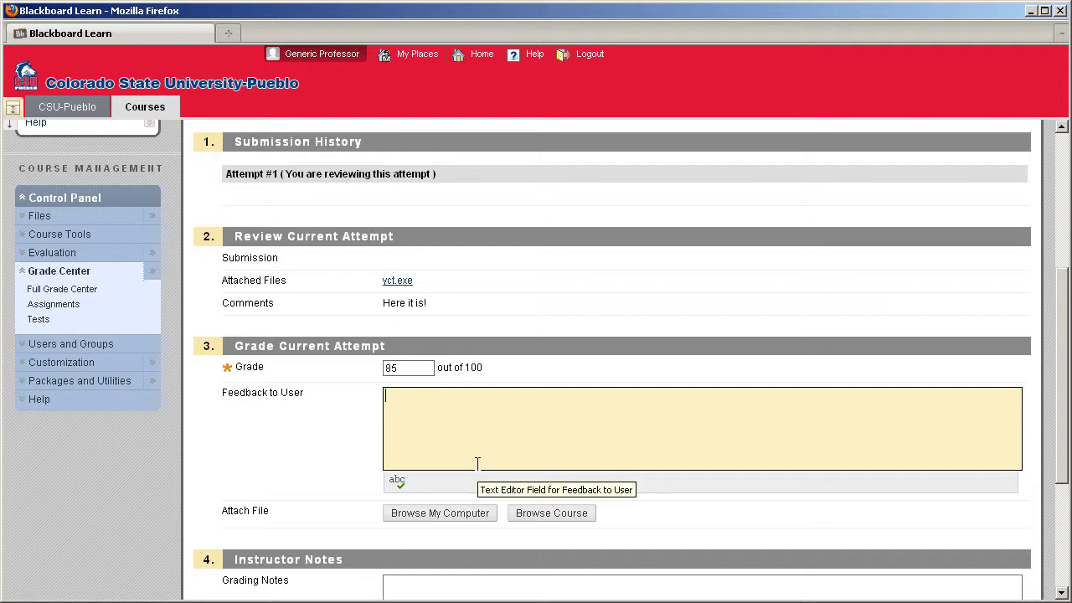
pyautogui.write('Needs work.')
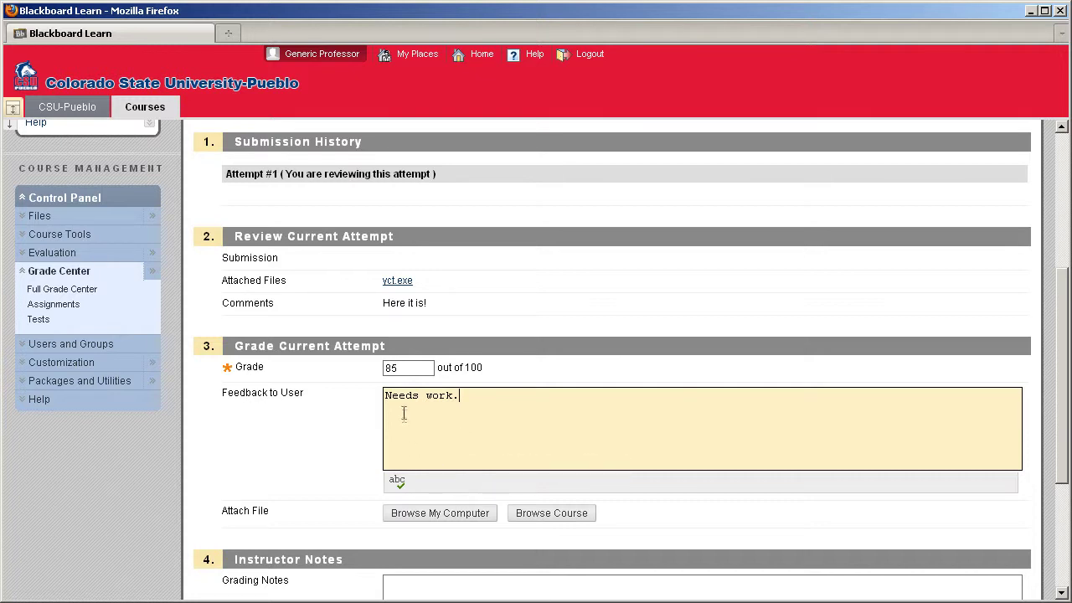
pyautogui.click(445, 464)
pyautogui.scroll(-2, 449, 493)
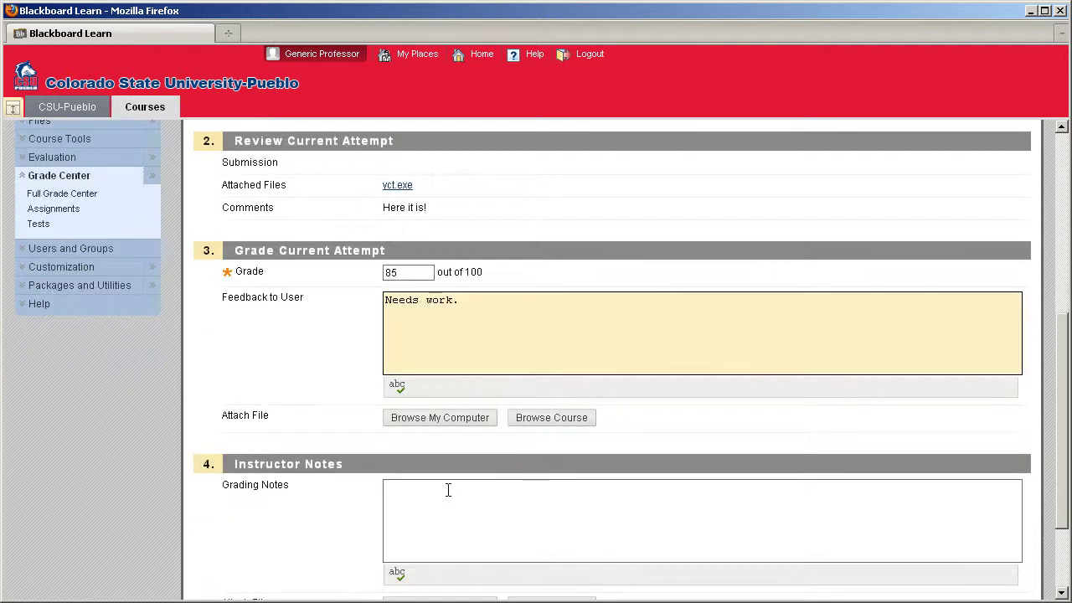
pyautogui.scroll(-2, 447, 488)
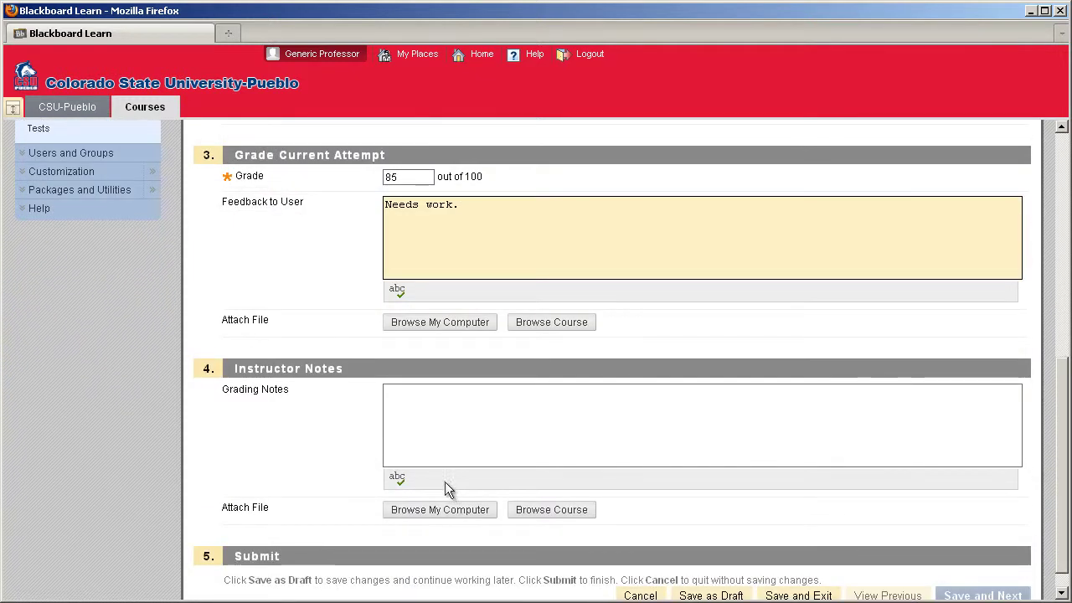
pyautogui.click(417, 421)
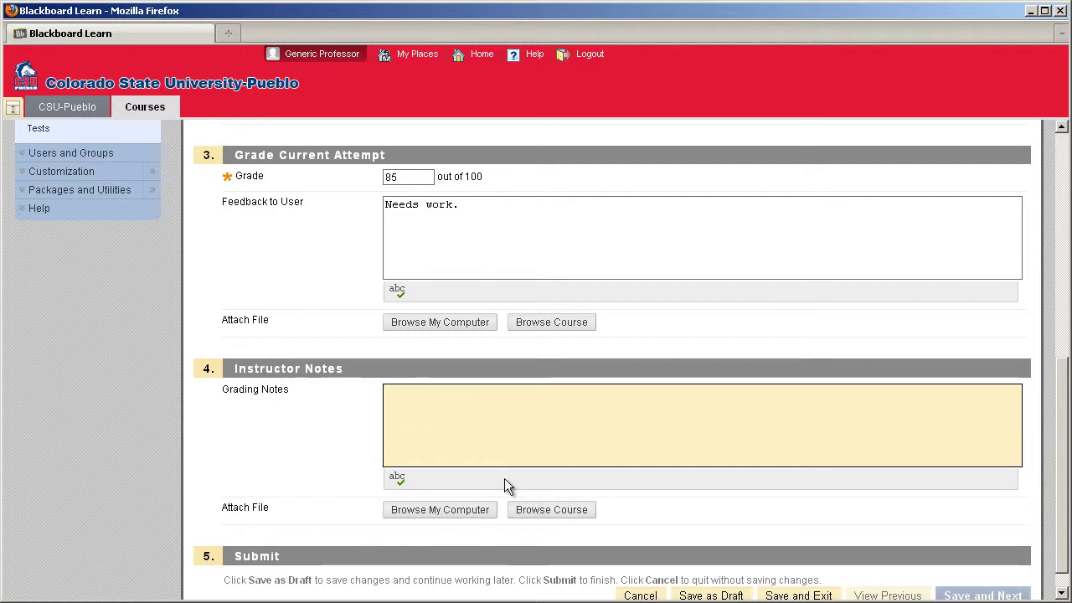
# - Save and exit, storing the 85 grade and 'Needs work.' feedback with Grading Notes left blank
pyautogui.scroll(-1, 502, 478)
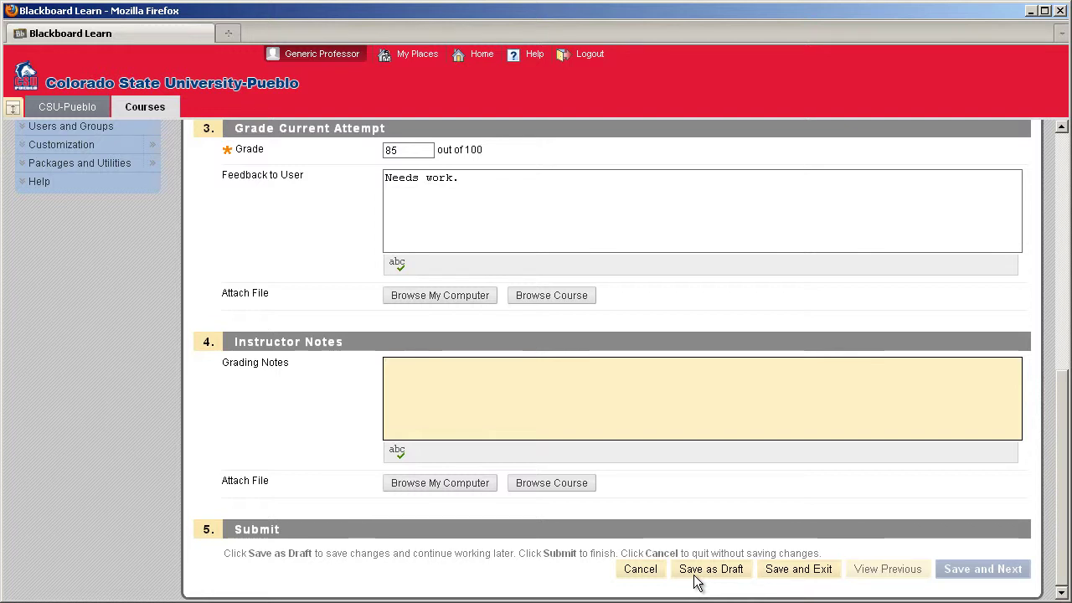
pyautogui.click(777, 571)
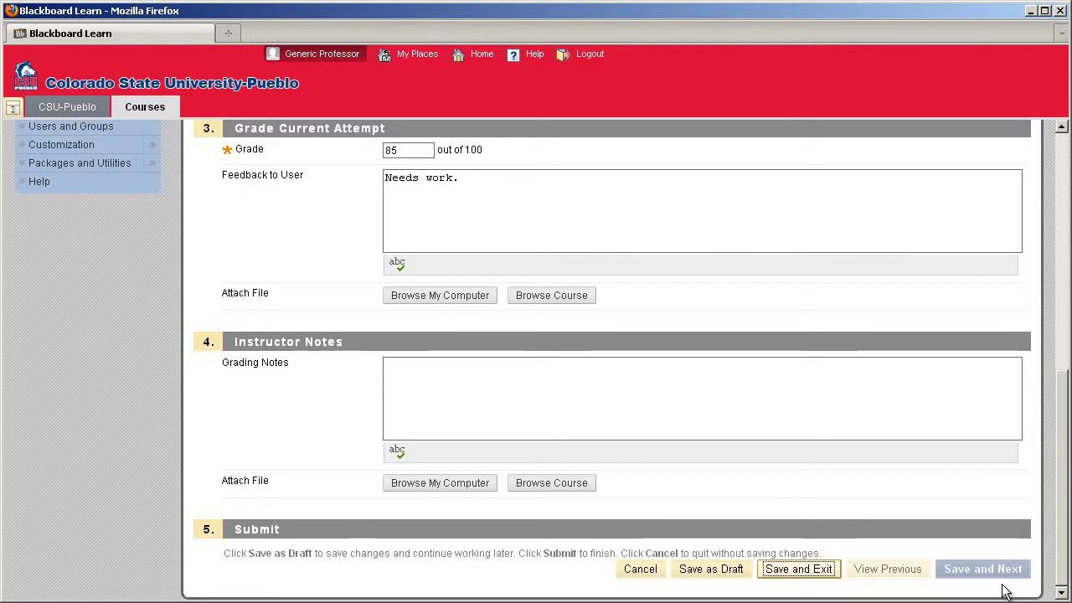
pyautogui.click(788, 576)
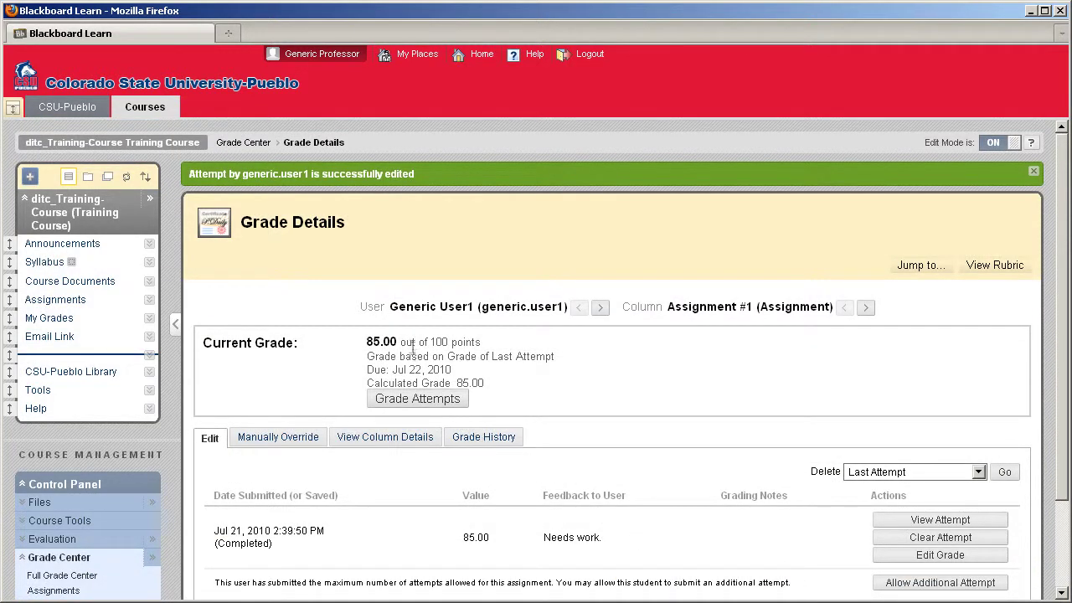
# - Confirm the saved 85.00 grade on Grade Details and return to the Grade Center
pyautogui.moveTo(399, 342); pyautogui.dragTo(366, 350)
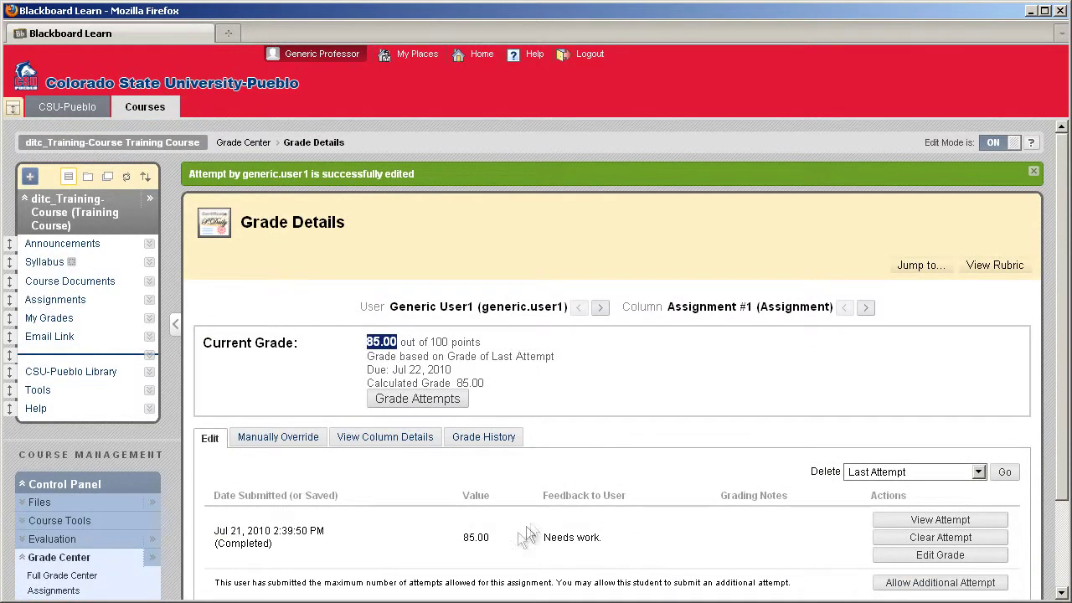
pyautogui.moveTo(483, 537); pyautogui.dragTo(464, 537)
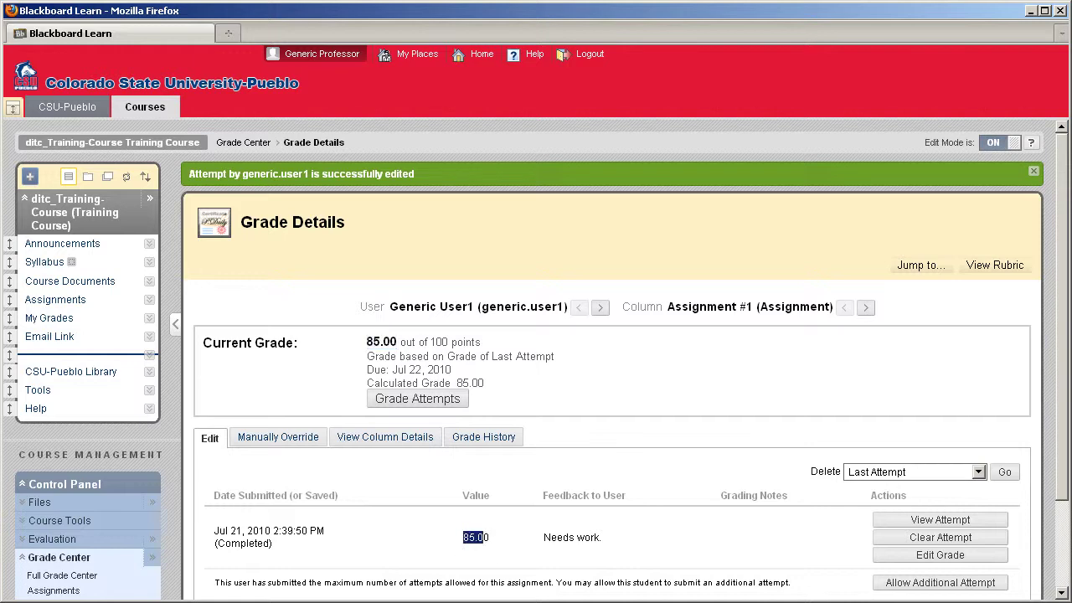
pyautogui.click(528, 517)
pyautogui.scroll(-3, 529, 517)
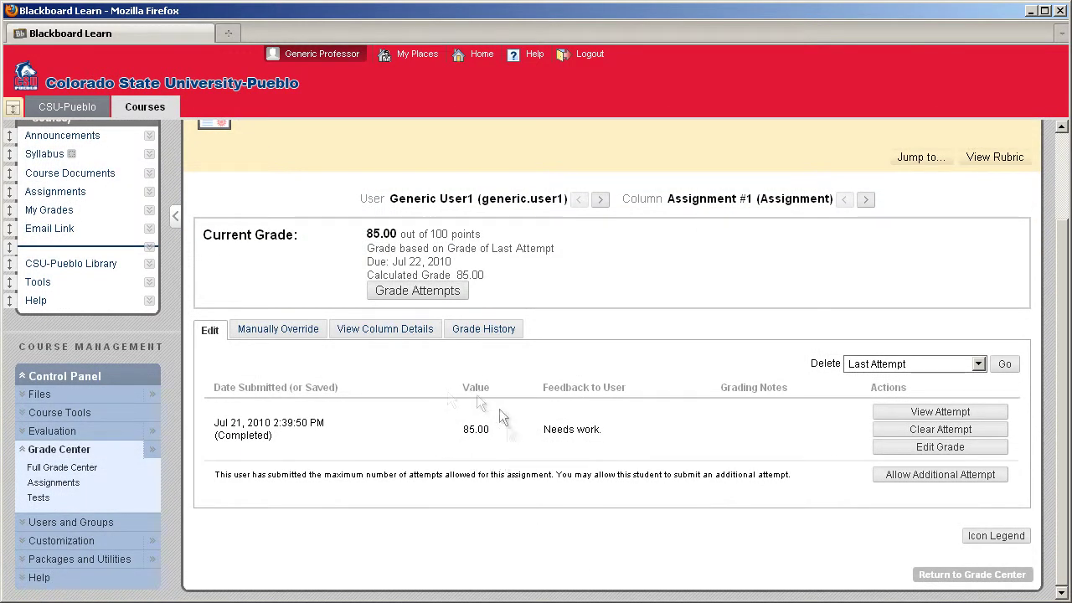
pyautogui.click(951, 578)
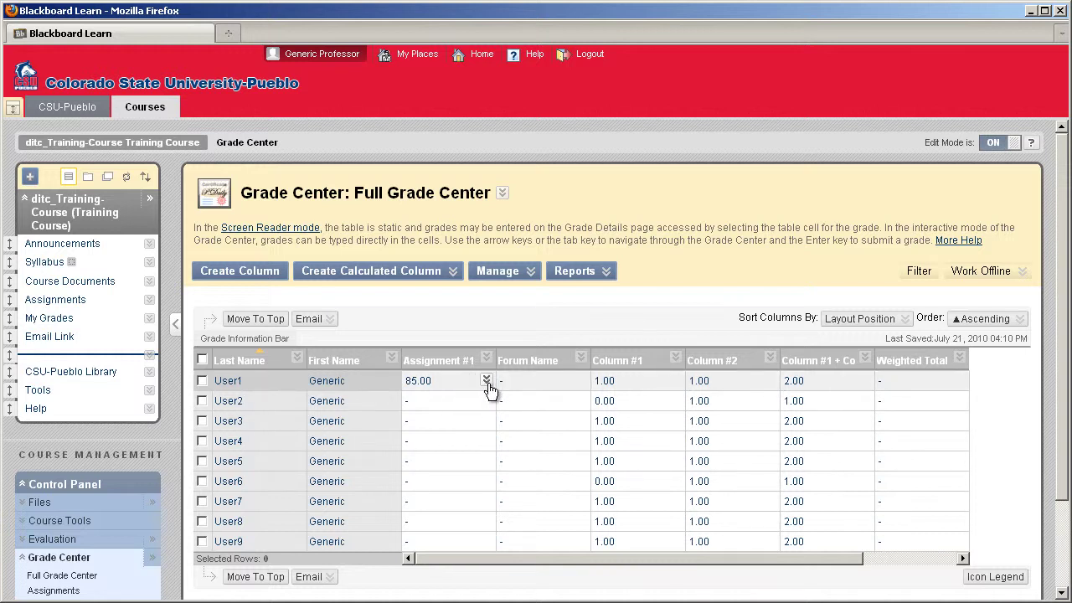
# - Reopen the first student's Assignment #1 attempt via View Grade Details and Save and Exit again
pyautogui.click(487, 385)
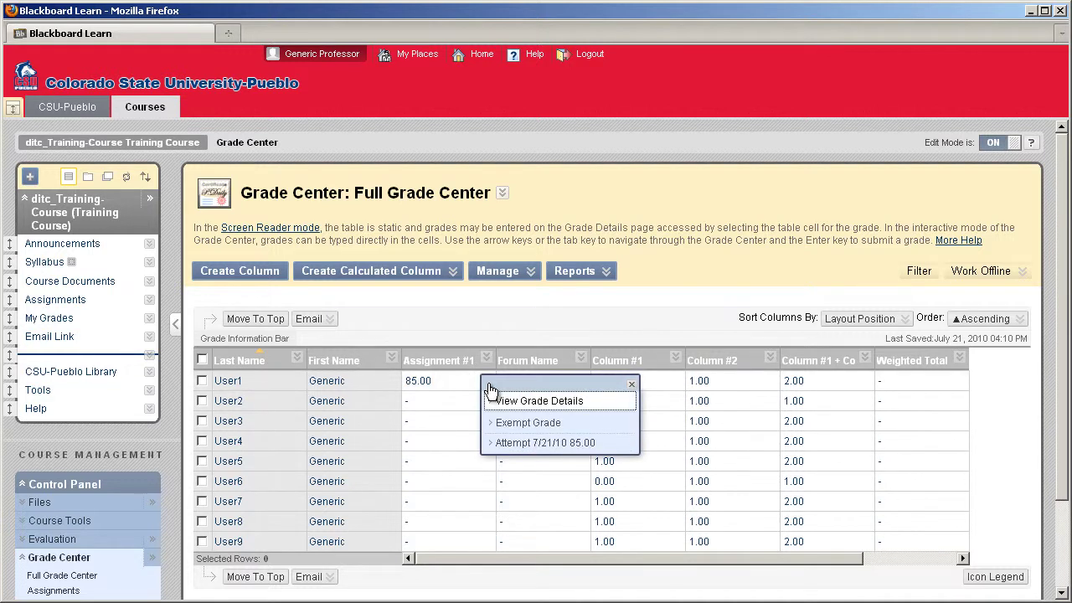
pyautogui.click(545, 401)
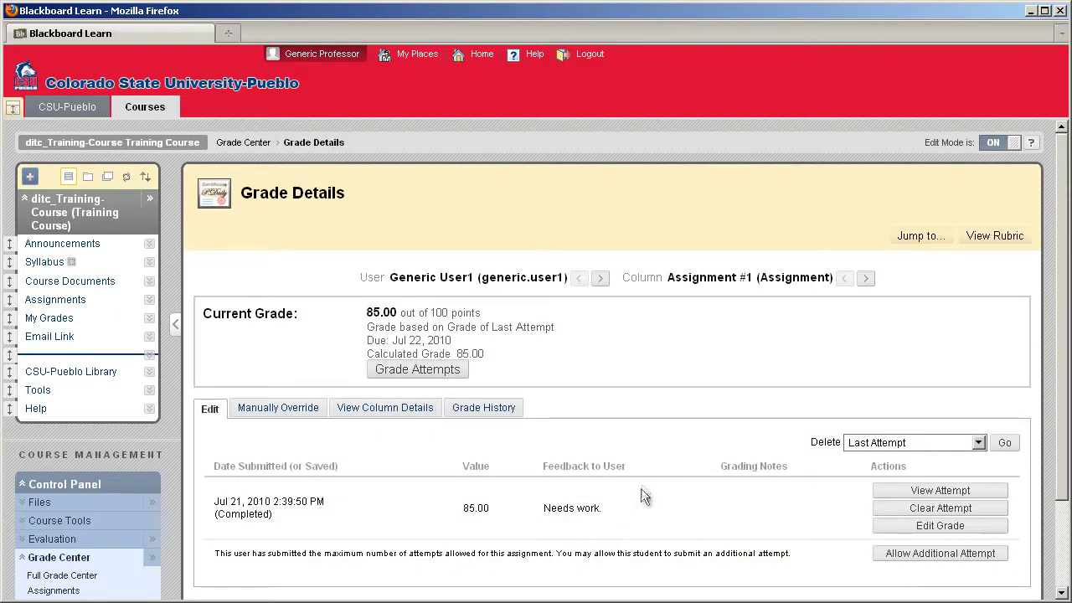
pyautogui.scroll(-3, 645, 477)
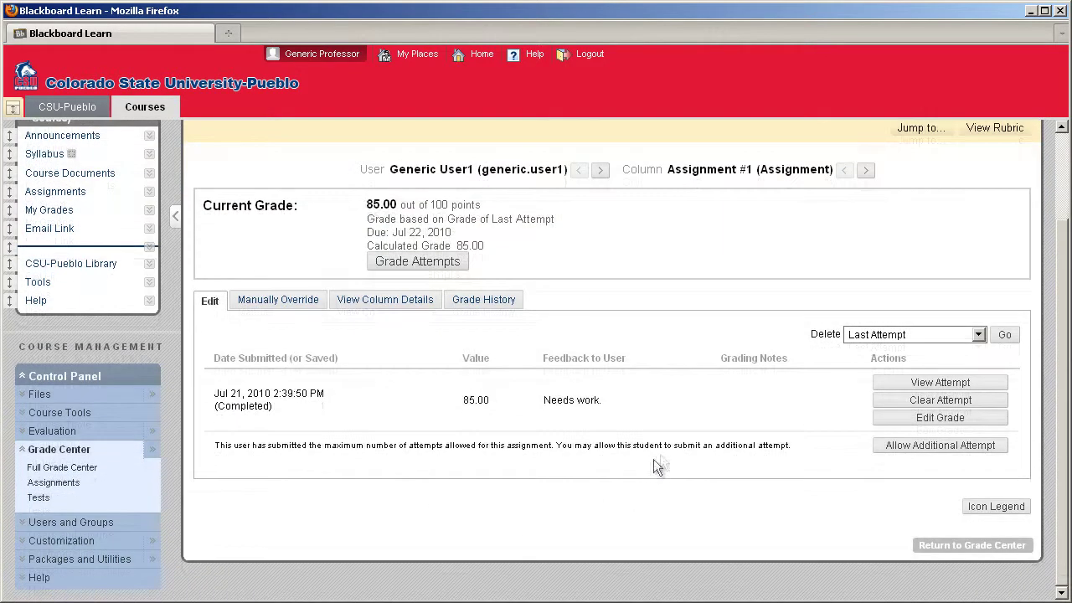
pyautogui.click(892, 386)
pyautogui.scroll(-2, 801, 507)
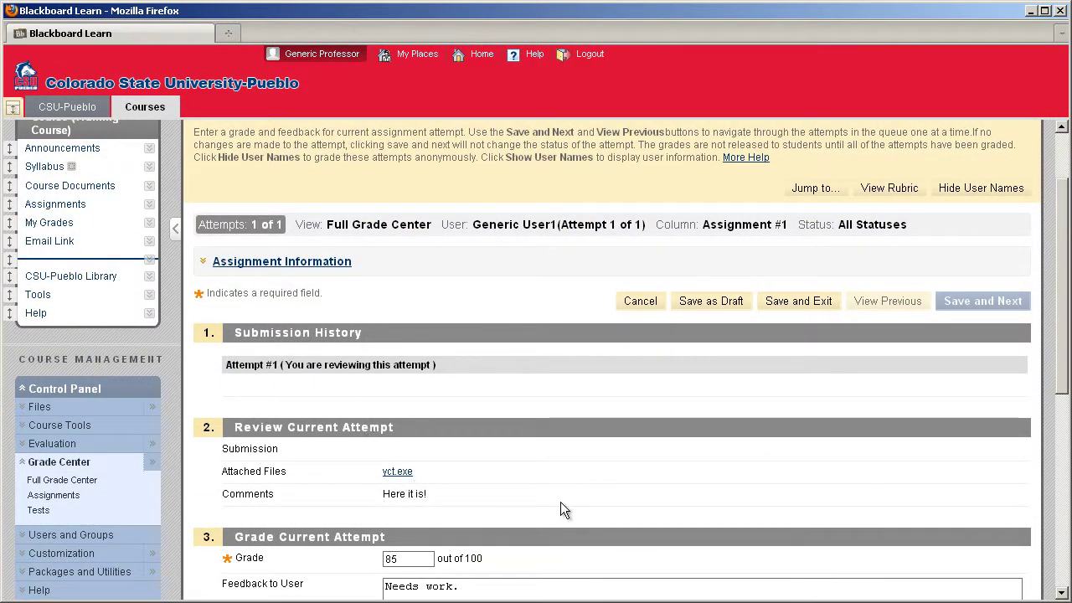
pyautogui.scroll(-2, 560, 502)
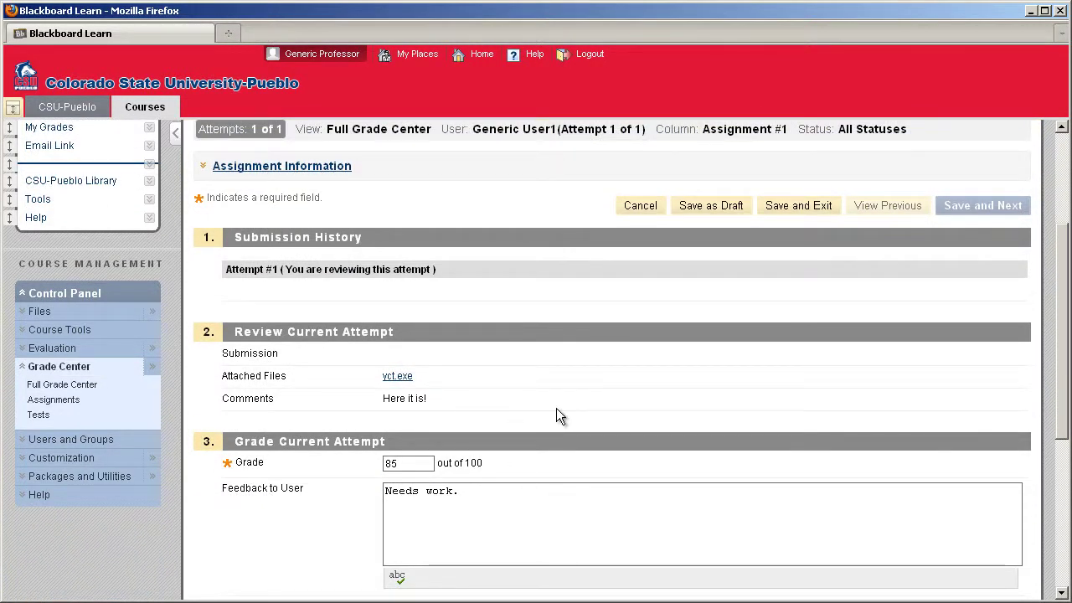
pyautogui.click(813, 211)
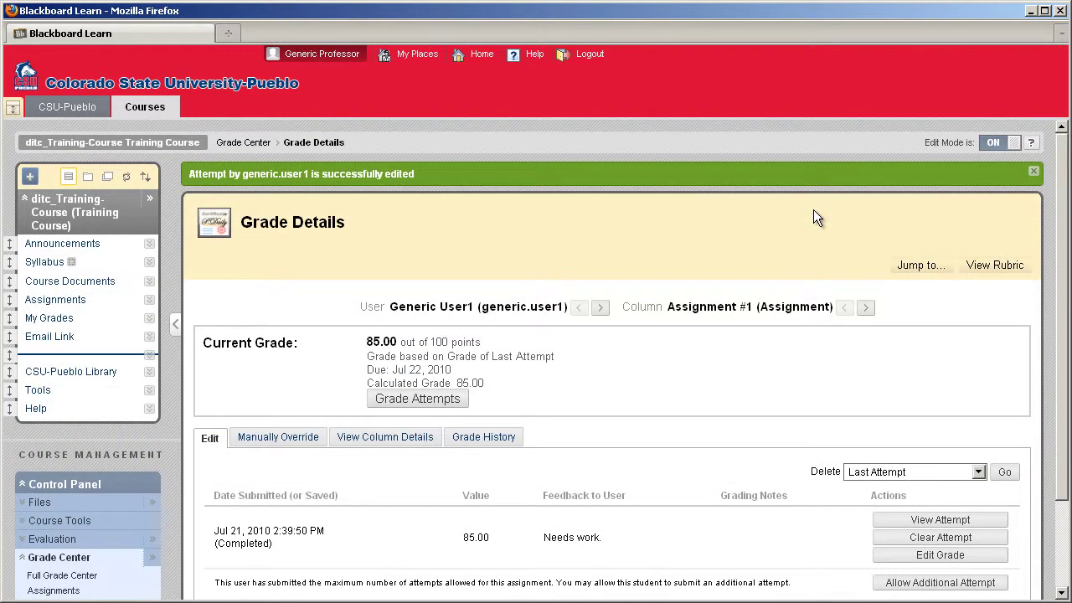
pyautogui.scroll(-4, 855, 420)
pyautogui.scroll(3, 997, 585)
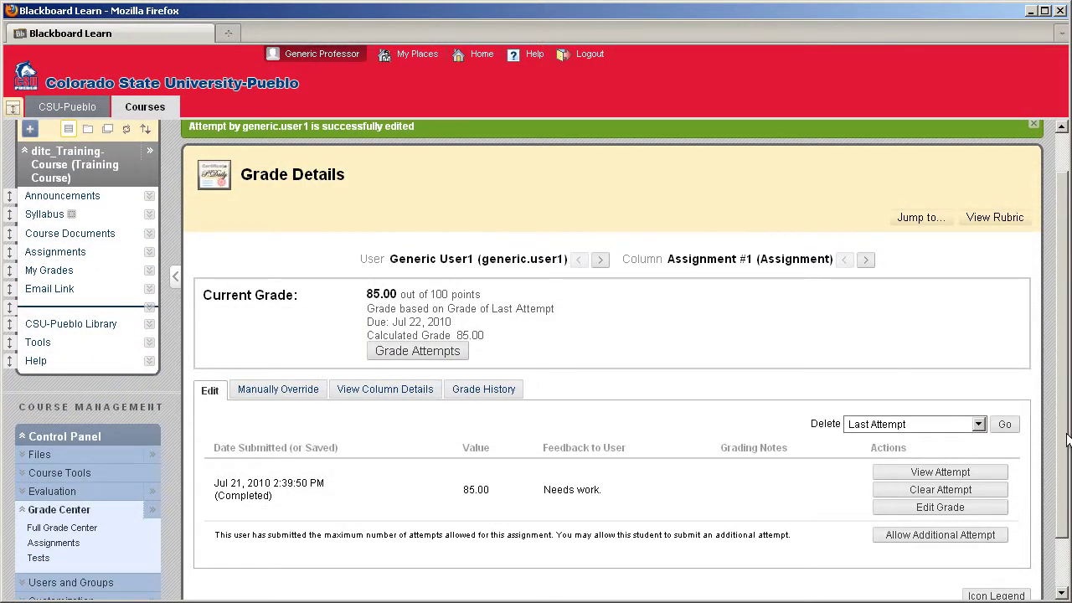
pyautogui.scroll(-2, 1022, 582)
# - Return to the Grade Center and open the Assignment #1 column's options menu
pyautogui.click(1017, 578)
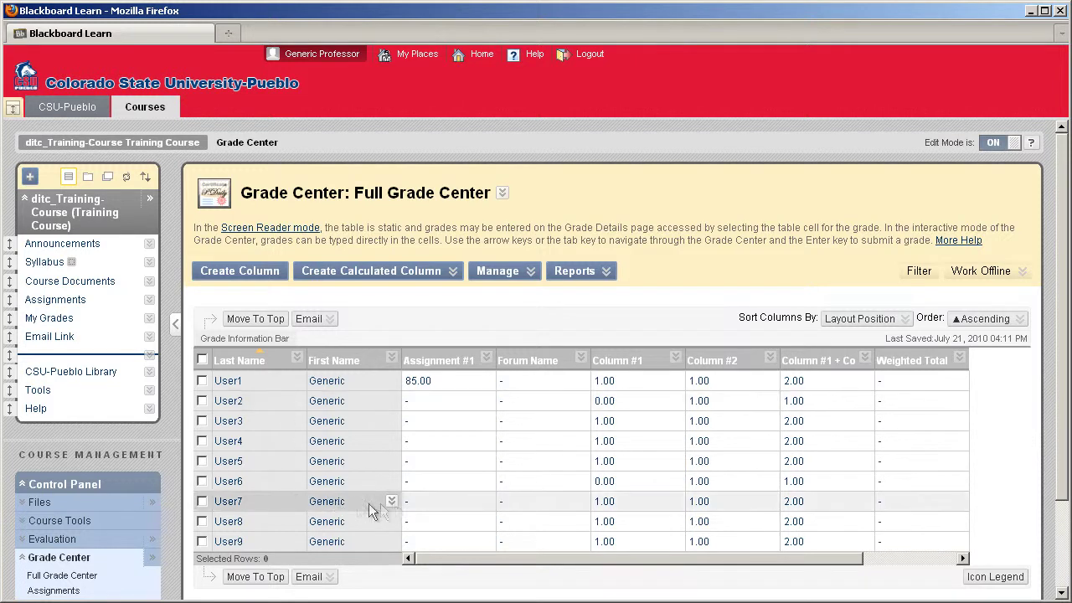
pyautogui.moveTo(456, 367)
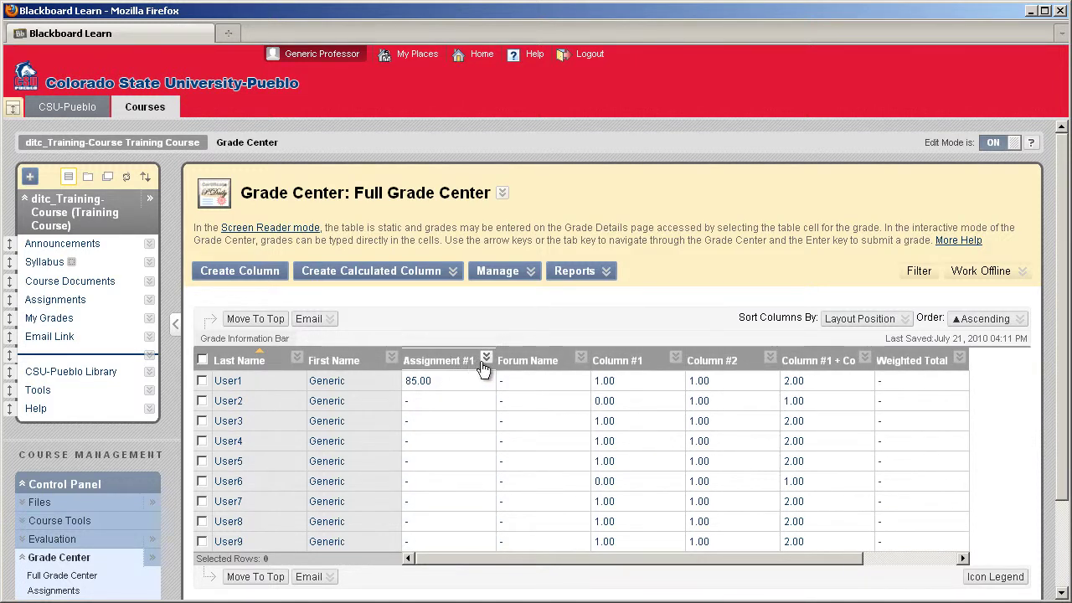
pyautogui.click(487, 360)
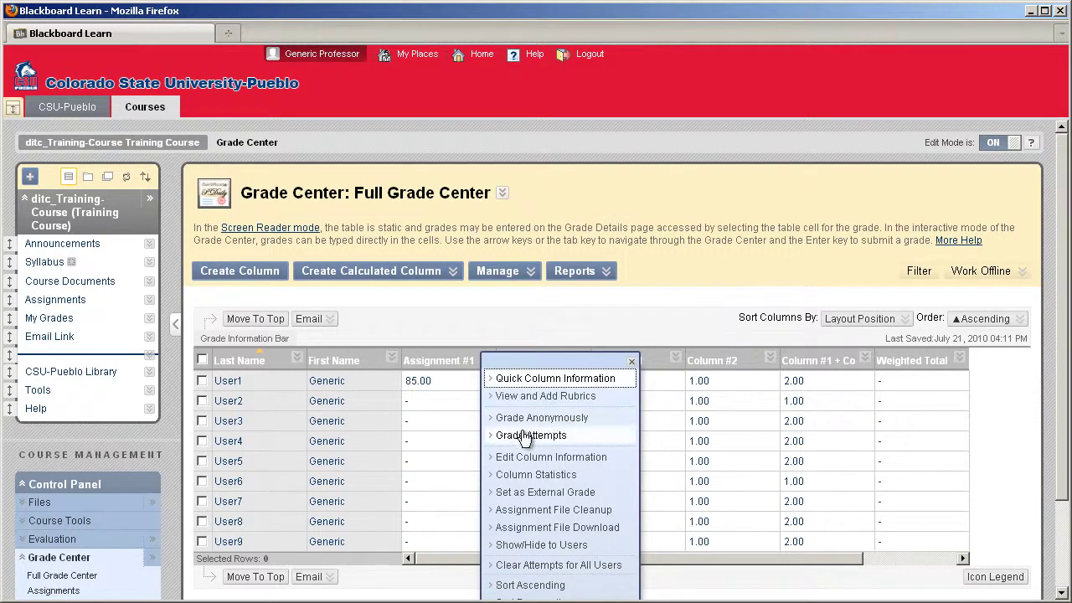
pyautogui.scroll(-2, 512, 434)
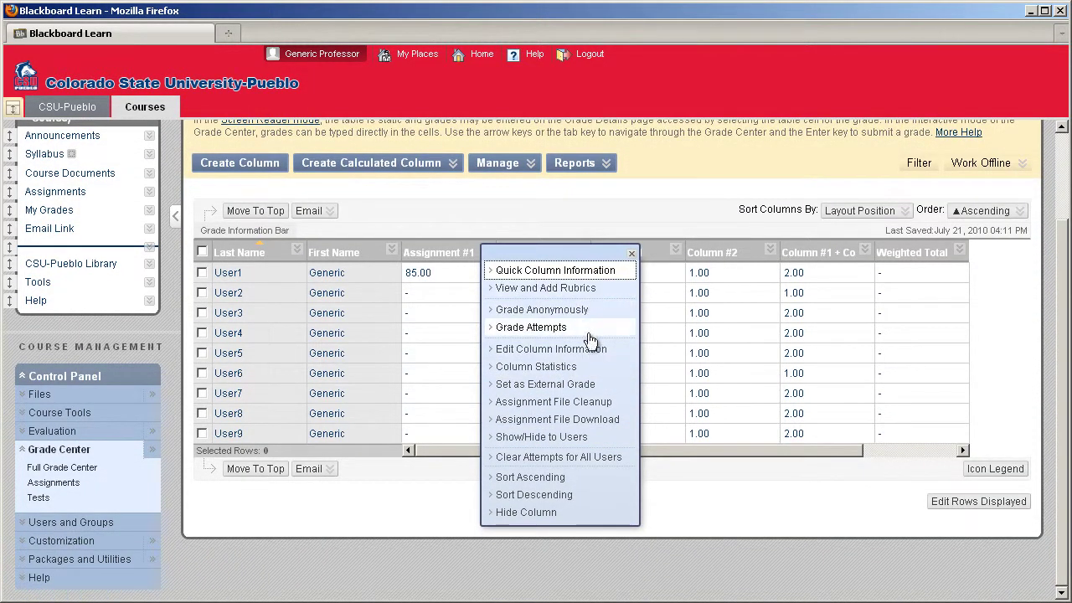
# - Use Assignment File Download to select the submission and package it into a 1718 KB zip
pyautogui.click(594, 425)
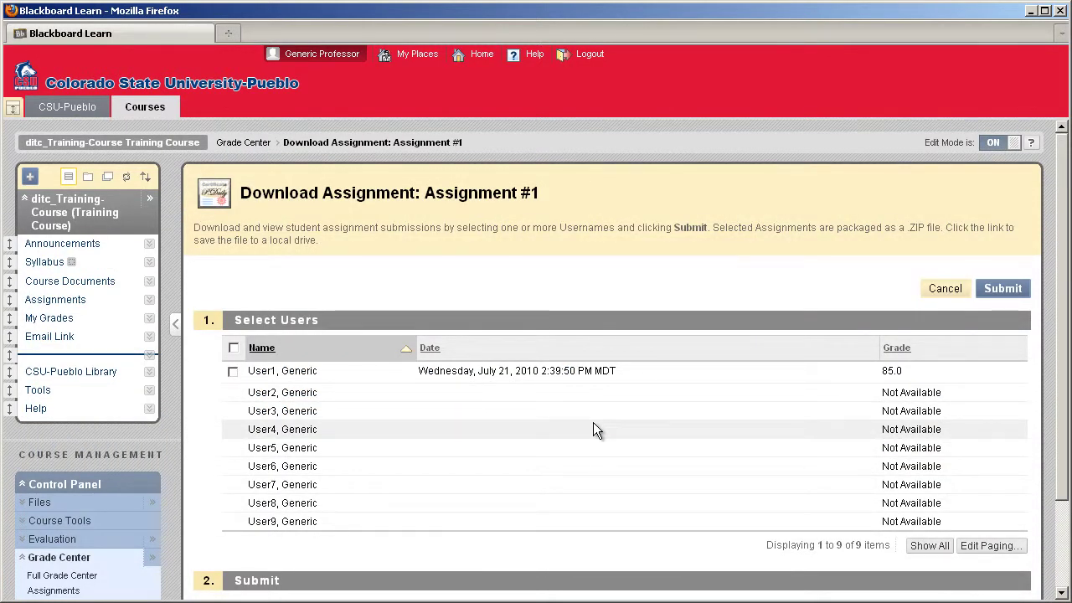
pyautogui.scroll(-3, 402, 410)
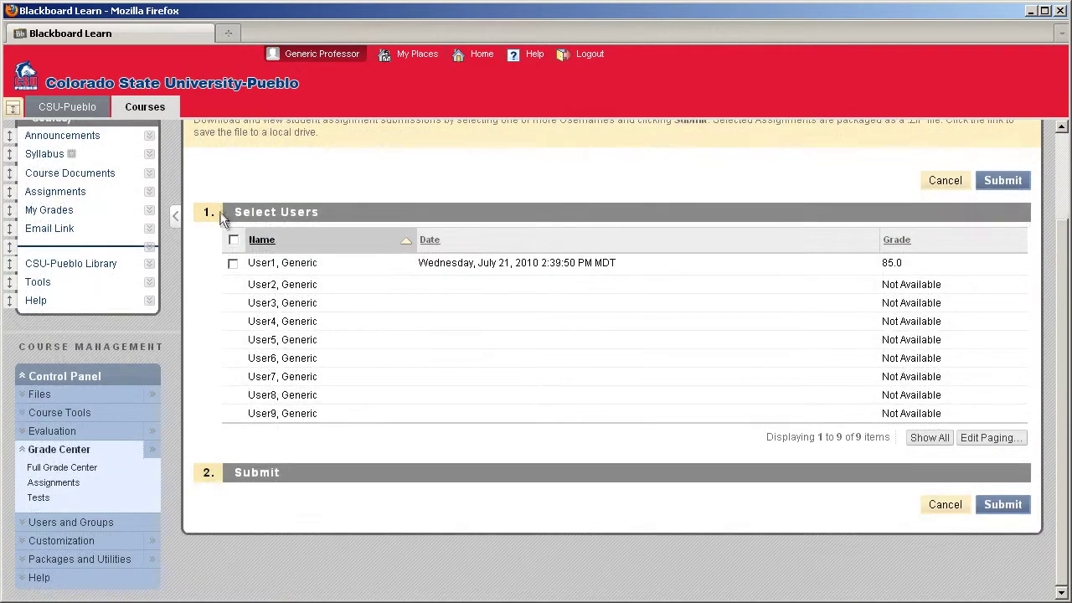
pyautogui.click(233, 263)
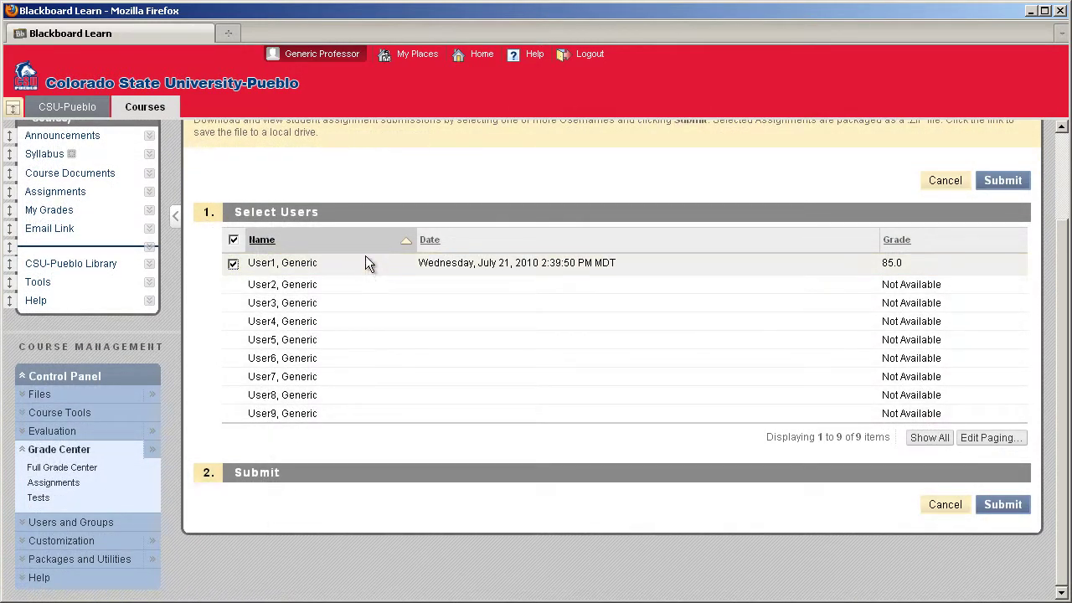
pyautogui.click(998, 504)
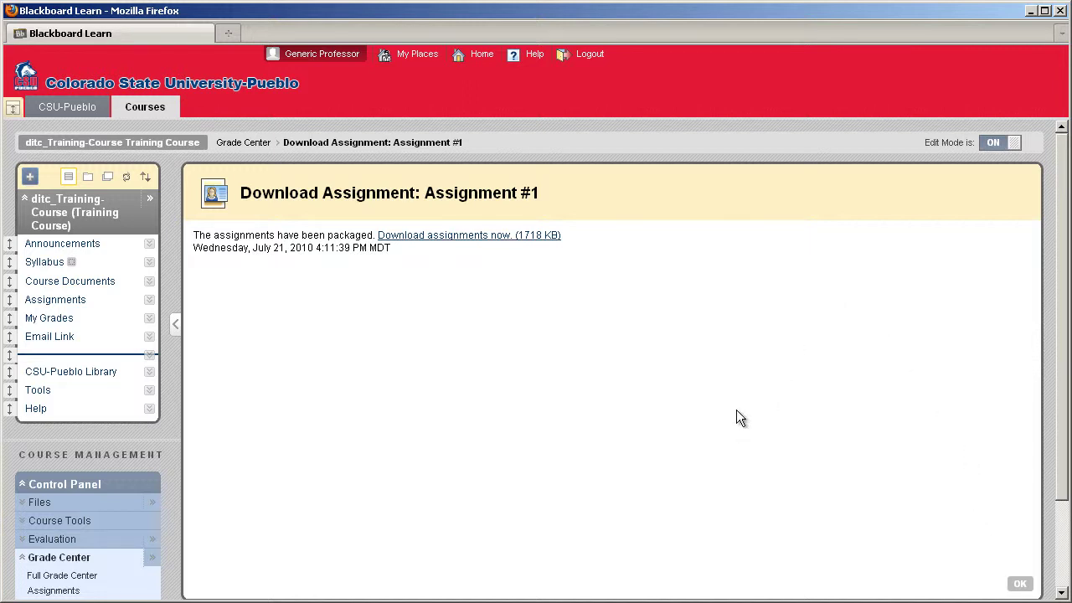
# - Save gradebook_ditc_Training-Course_Assignment20_1.zip to the Desktop and dismiss the download page
pyautogui.click(436, 236)
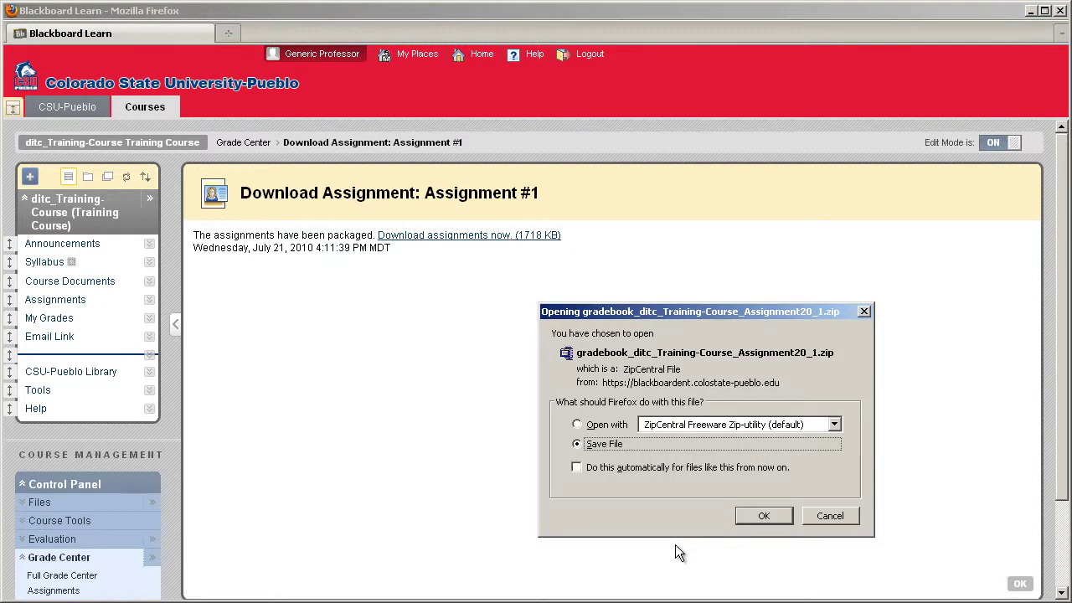
pyautogui.click(763, 515)
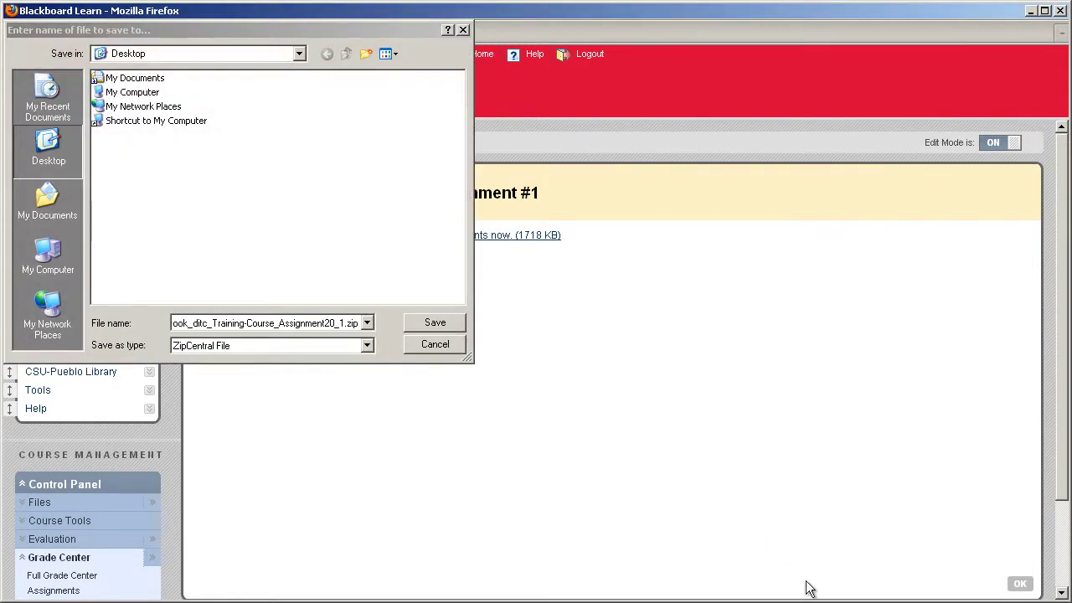
pyautogui.press('Return')
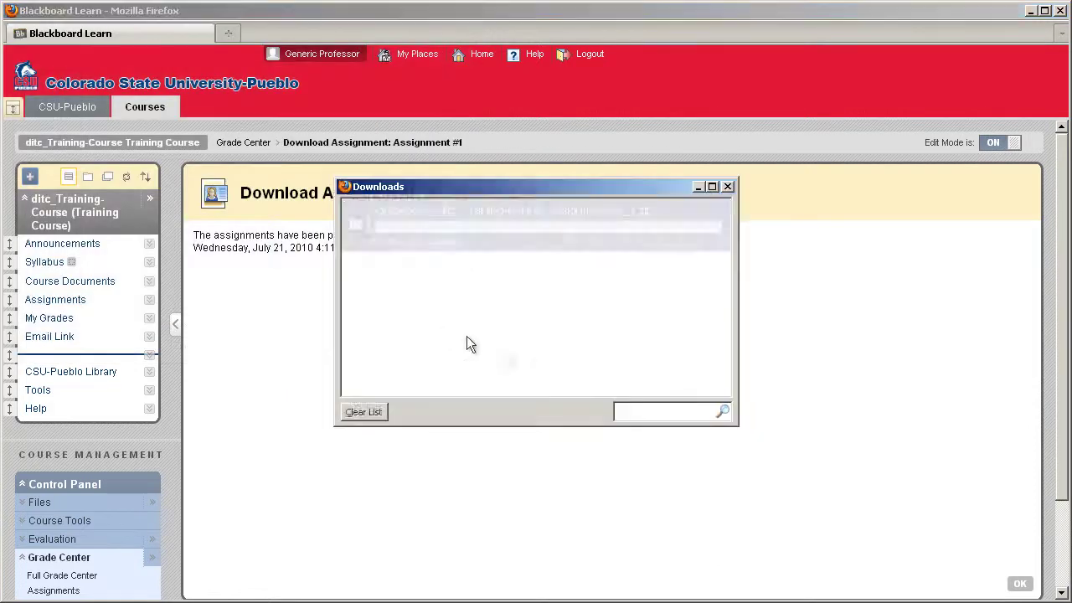
pyautogui.click(728, 186)
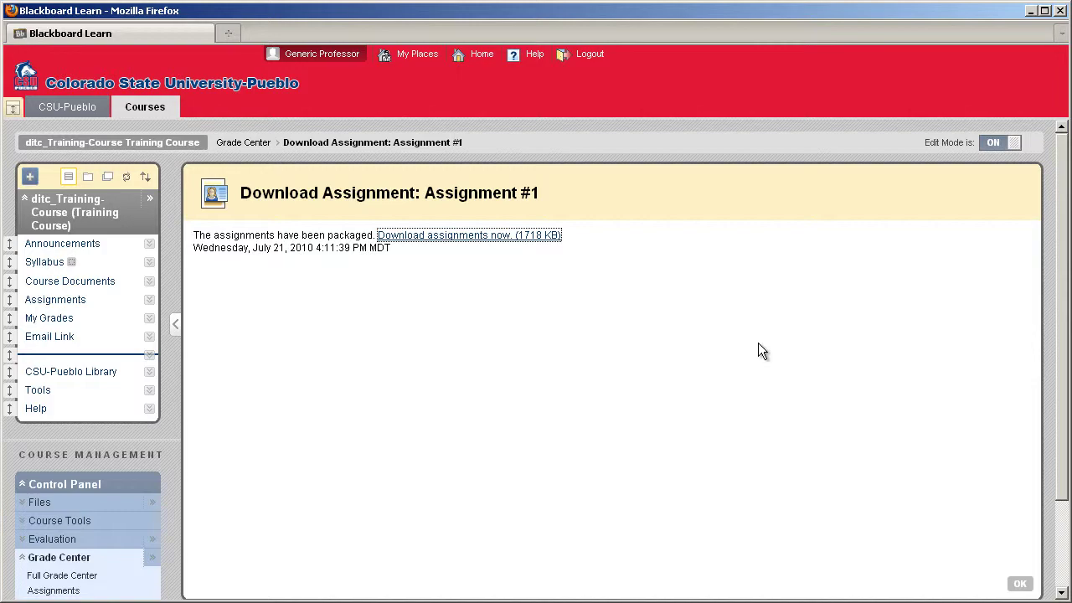
pyautogui.click(1020, 584)
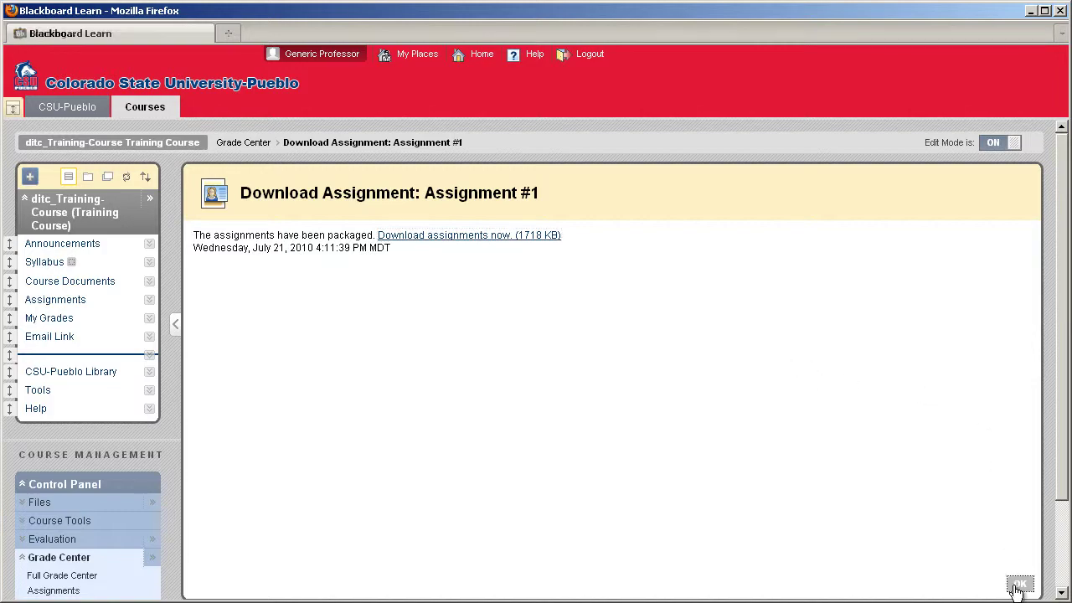